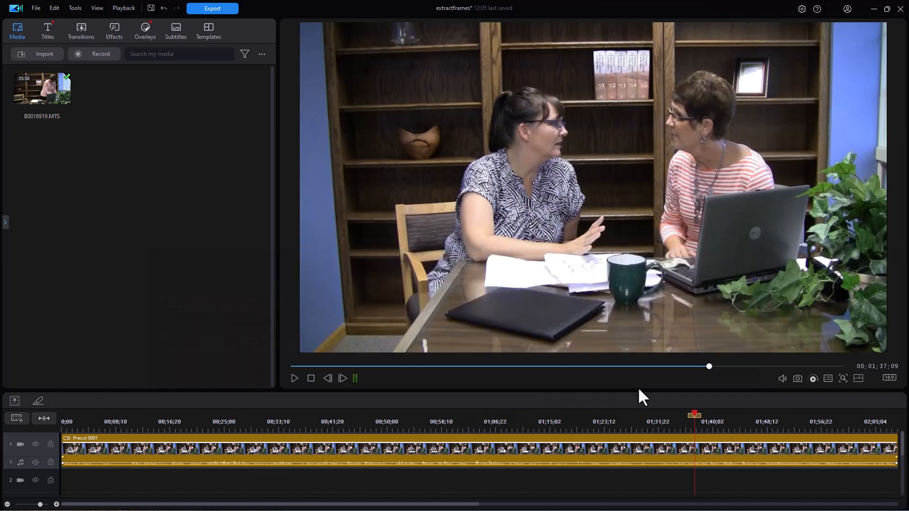
Step forward and back frame by frame near 00;01;37 to examine the individual frames of the timeline clip.
key("period")
key("period")
key("period")
key("period")
key("period")
key("period")
key("period")
key("period")
key("period")
key("period")
key("comma")
key("comma")
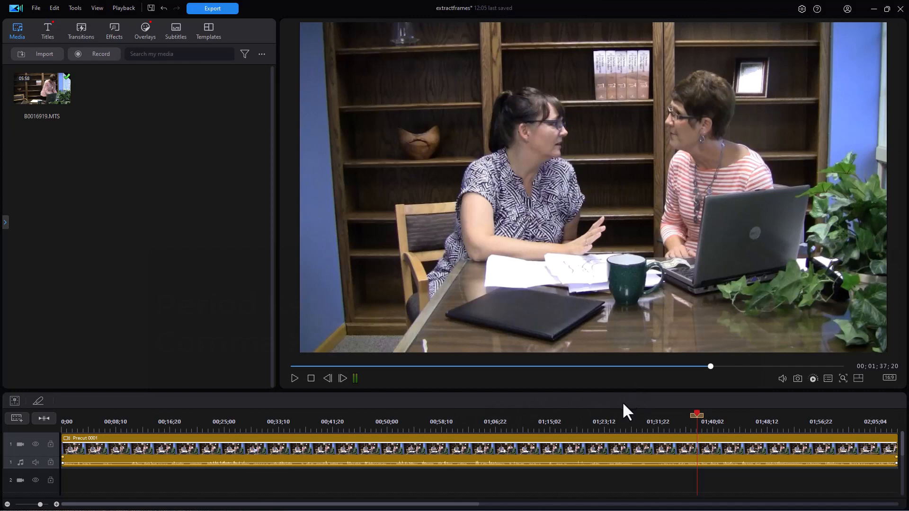
Position the playhead on the frame at 00;01;29;02, stepping frame by frame.
left_click(632, 417)
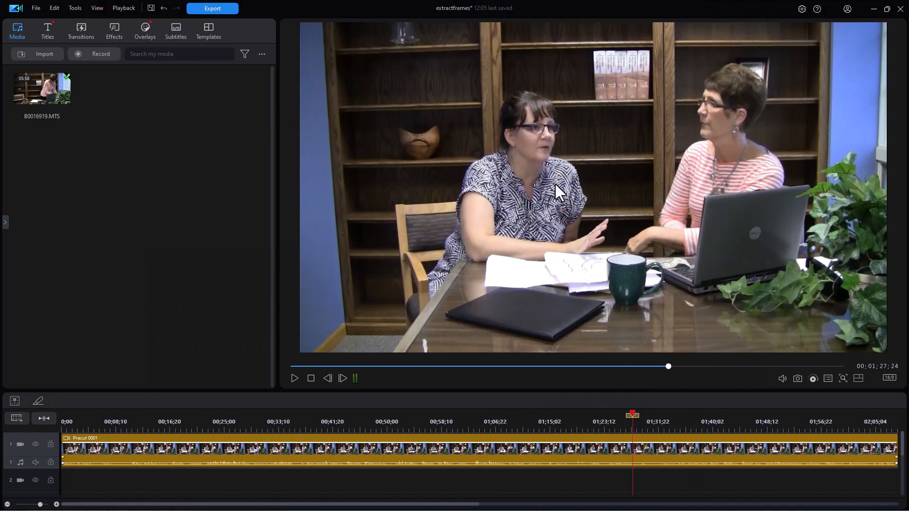
key("comma")
key("comma")
key("comma")
key("comma")
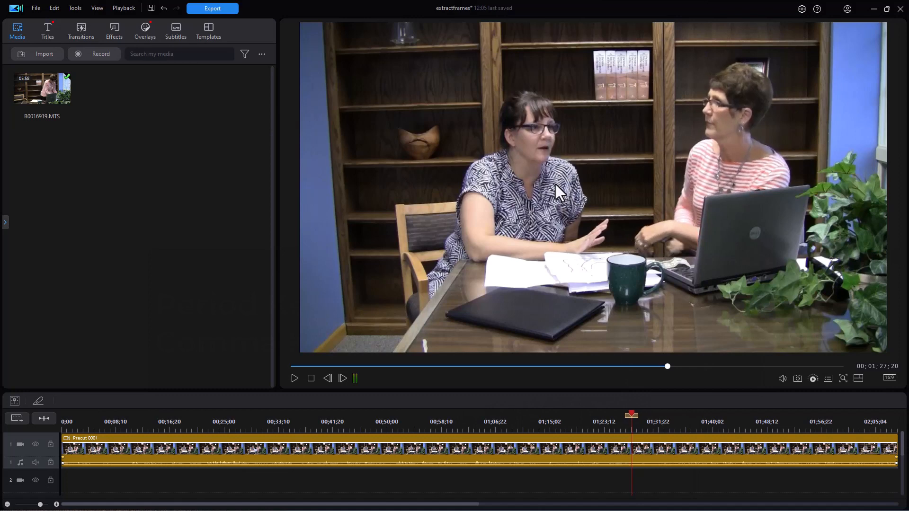
key("comma")
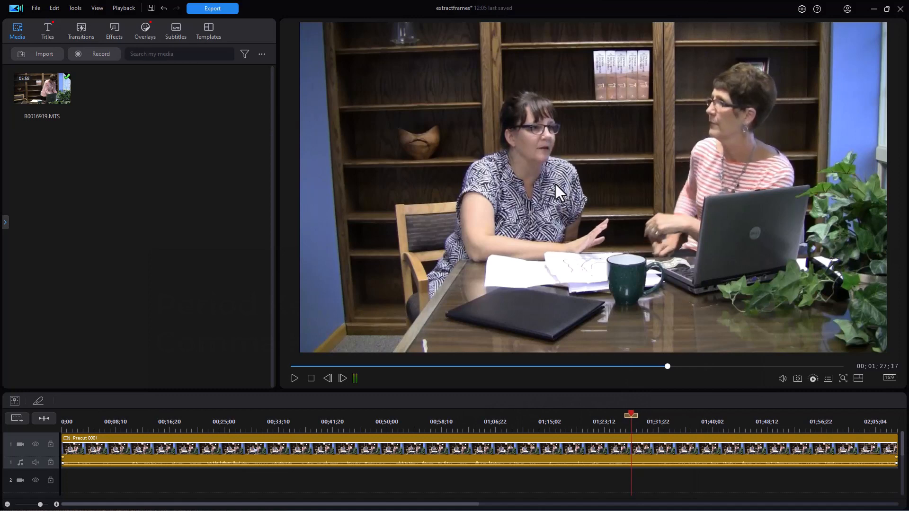
key("period")
key("period")
key("period")
key("period")
key("period")
key("period")
key("period")
key("period")
key("period")
key("period")
key("period")
key("period")
key("period")
key("period")
key("period")
key("period")
key("period")
key("period")
key("period")
key("period")
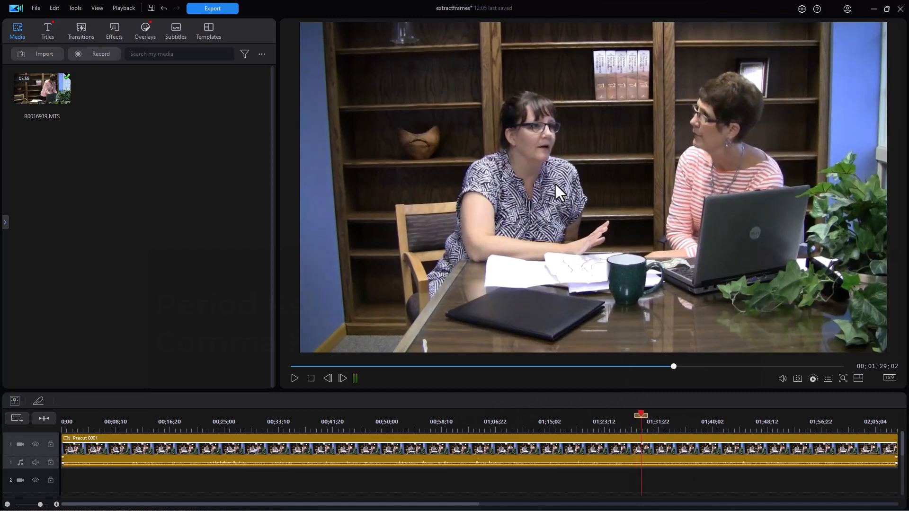
Save a JPG snapshot of the current frame as test in the frames folder.
key("alt+s")
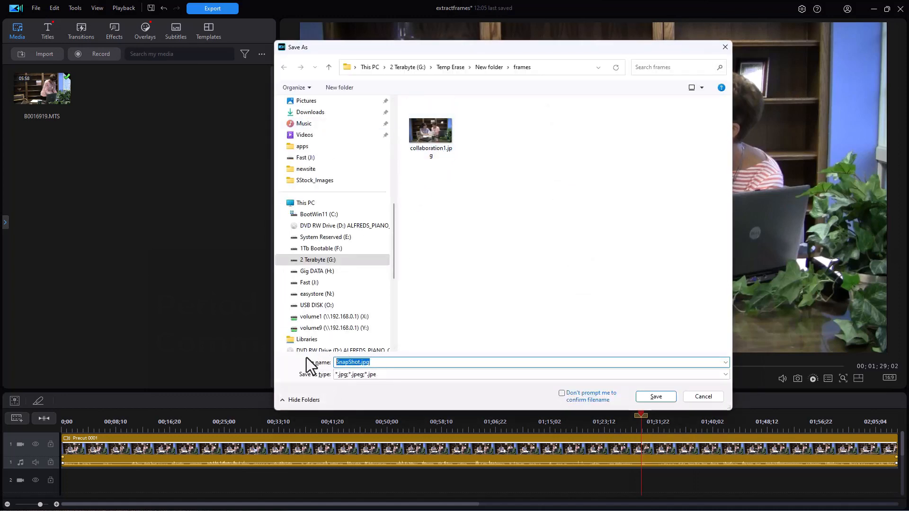
type("test")
key("Return")
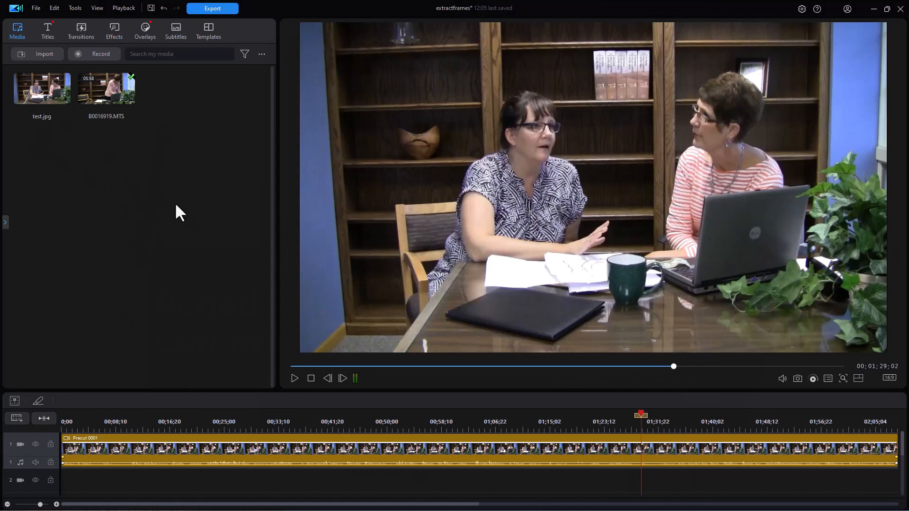
Check the file, video and audio properties of the timeline clip and close them.
right_click(368, 454)
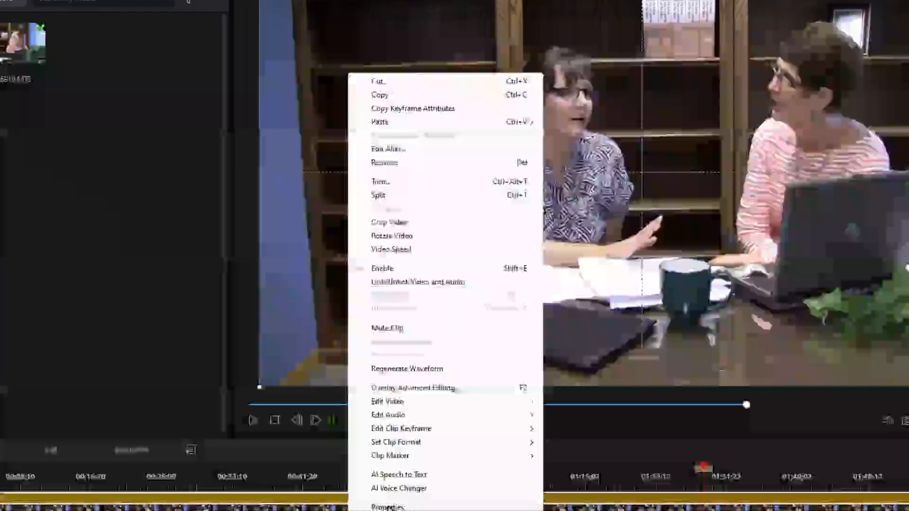
left_click(398, 444)
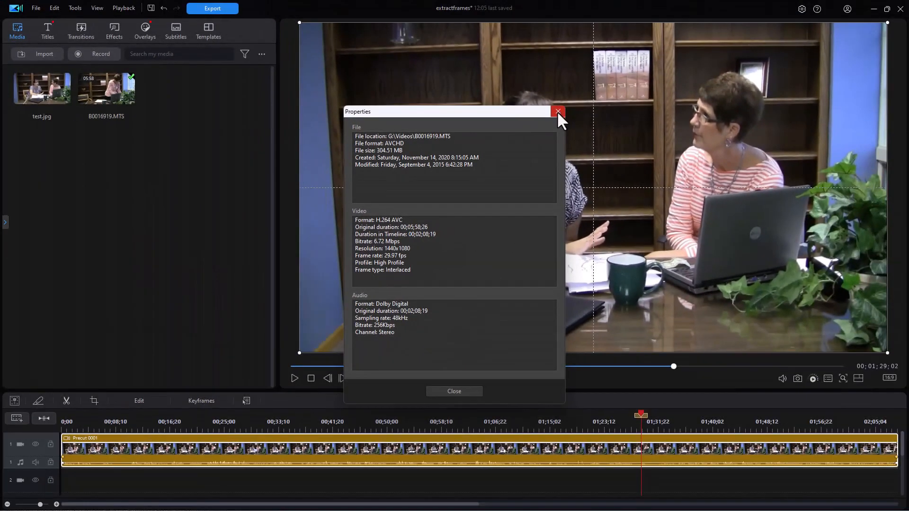
left_click(557, 111)
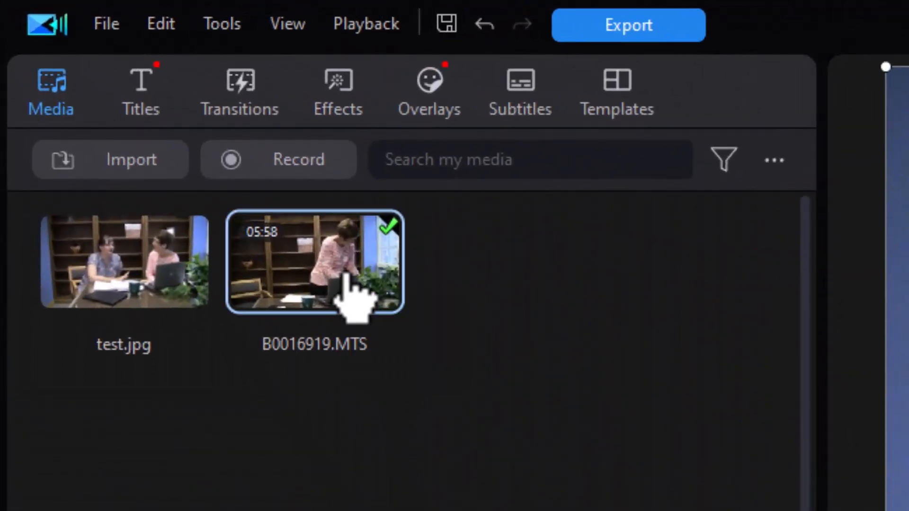
Open B0016919.MTS from the media library in the Precut Tool and set its in position to 00;01;54;18.
right_click(347, 277)
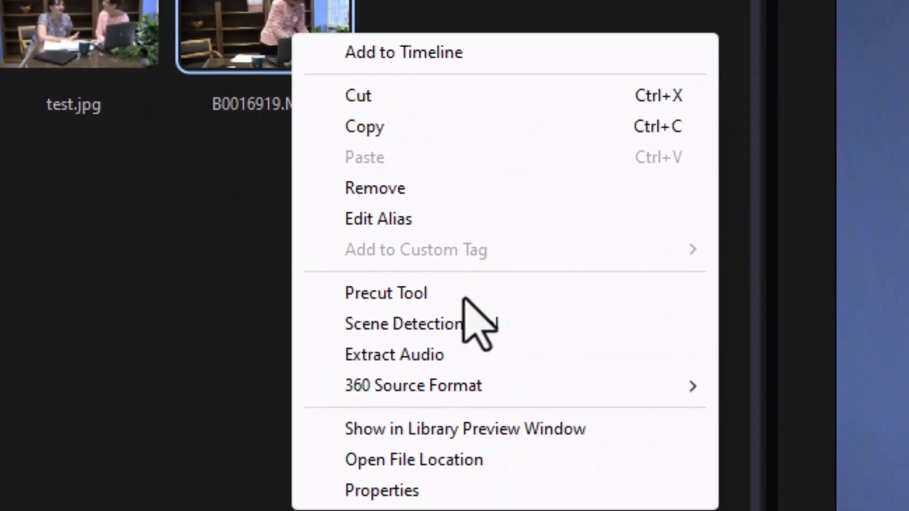
left_click(465, 298)
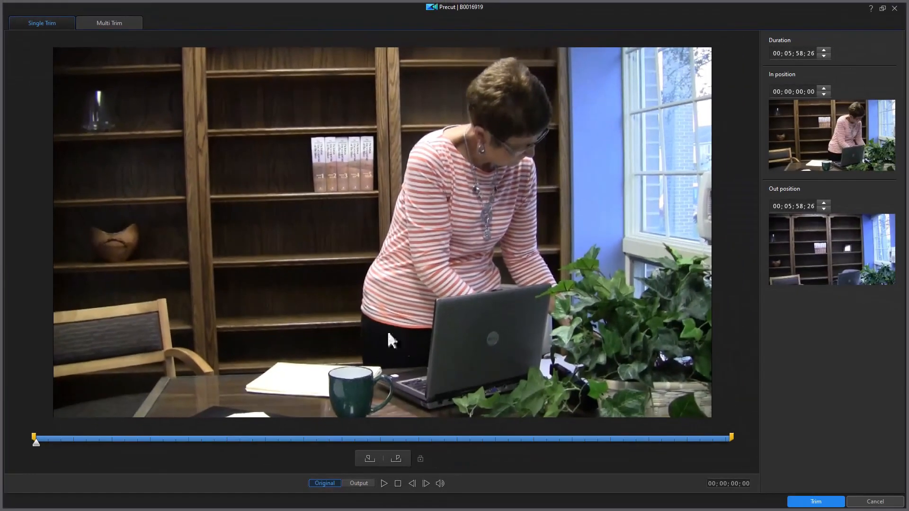
mouse_move(36, 445)
left_mouse_down()
mouse_move(188, 454)
mouse_move(274, 442)
mouse_move(247, 452)
mouse_move(257, 454)
left_mouse_up()
left_click(35, 437)
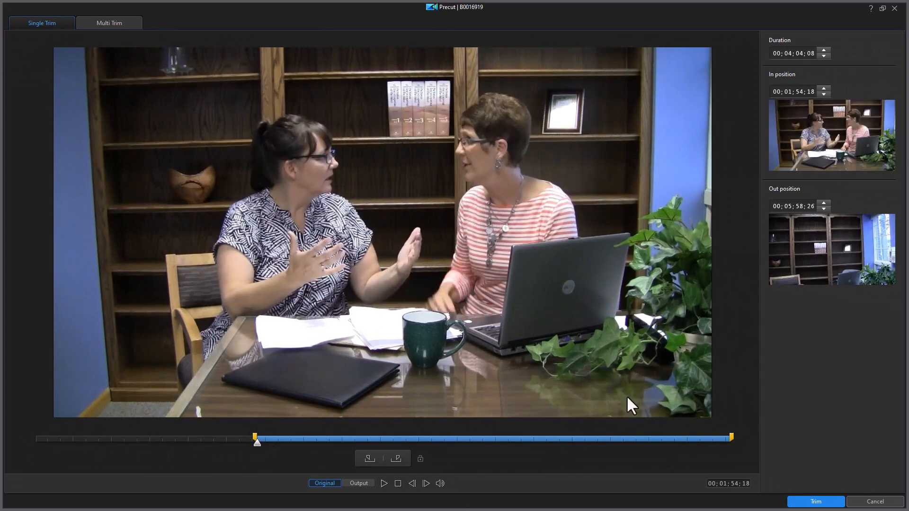
Set the out position to 00;02;18;12 and the in position to 00;02;02;22, and apply the trim.
left_click_drag(731, 431, 374, 430)
left_click_drag(358, 430, 303, 426)
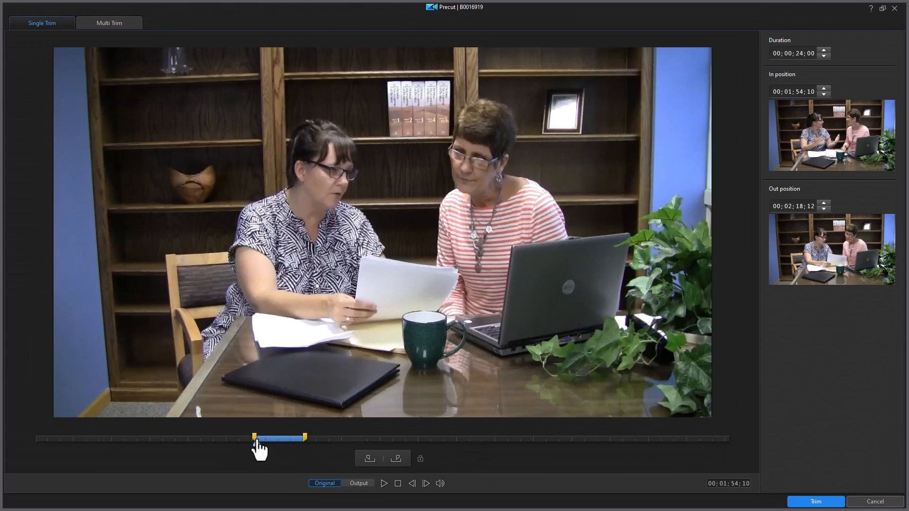
left_click_drag(256, 442, 272, 443)
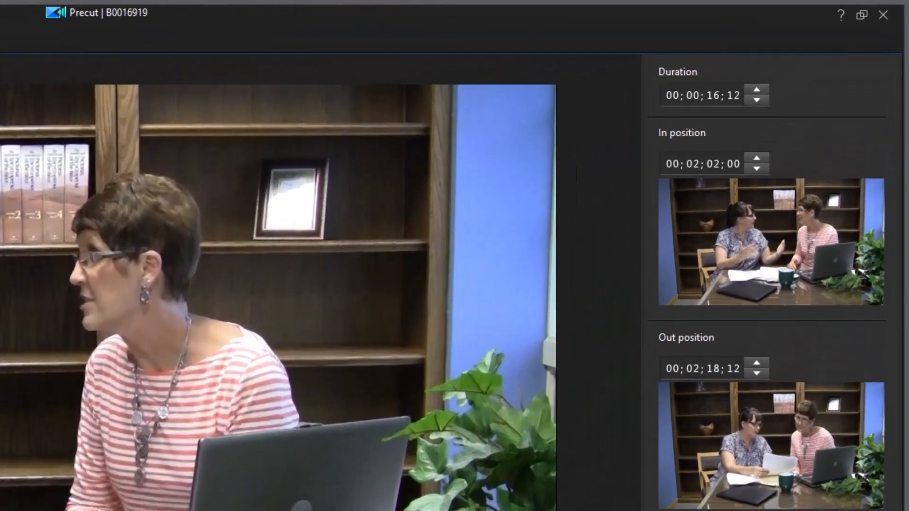
left_click_drag(238, 475, 240, 474)
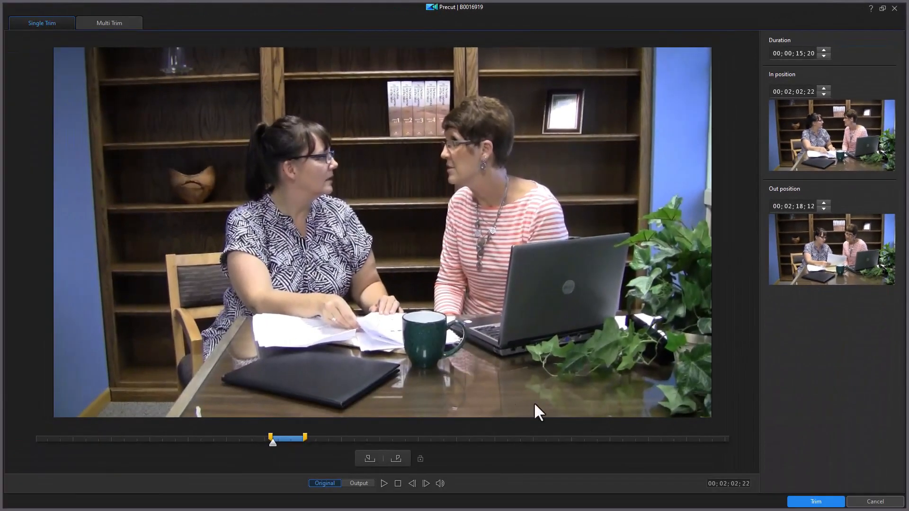
left_click(816, 502)
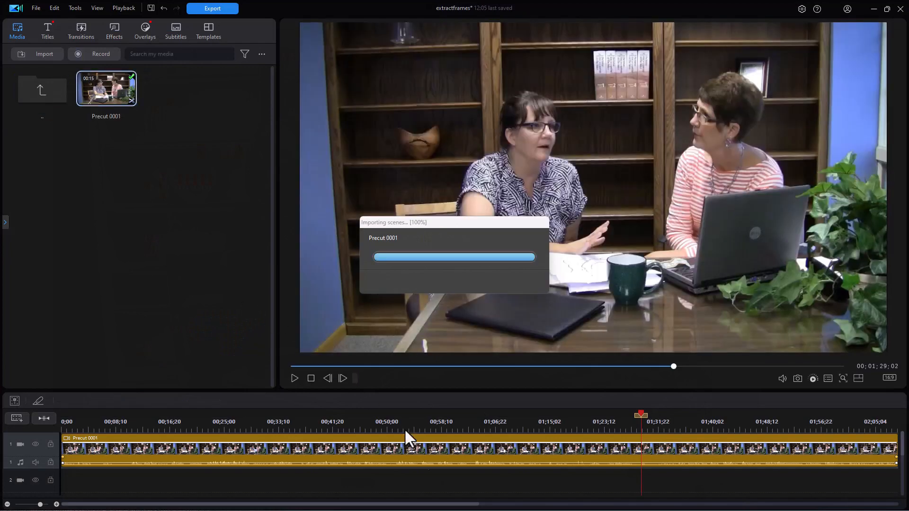
Delete the existing clip from the timeline and place the new Precut 0001 clip at the start of track 1.
left_click(427, 452)
key("Delete")
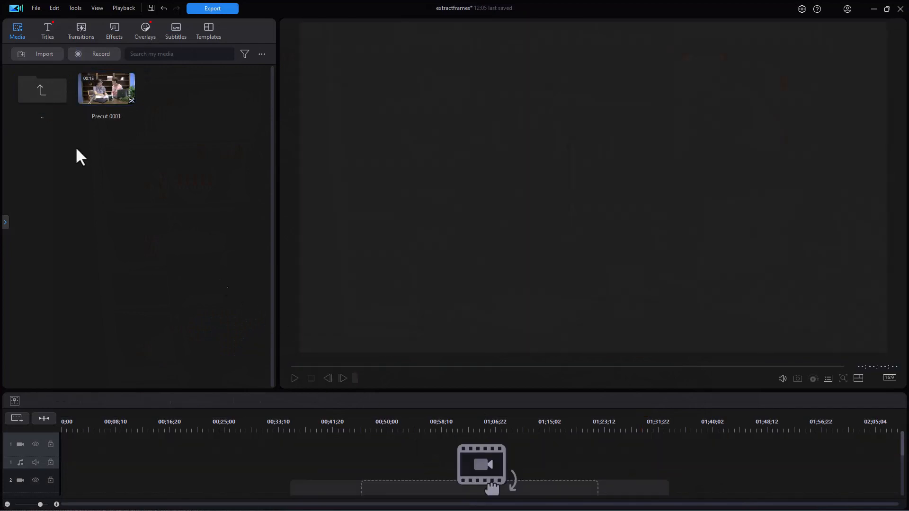
left_click_drag(105, 92, 60, 454)
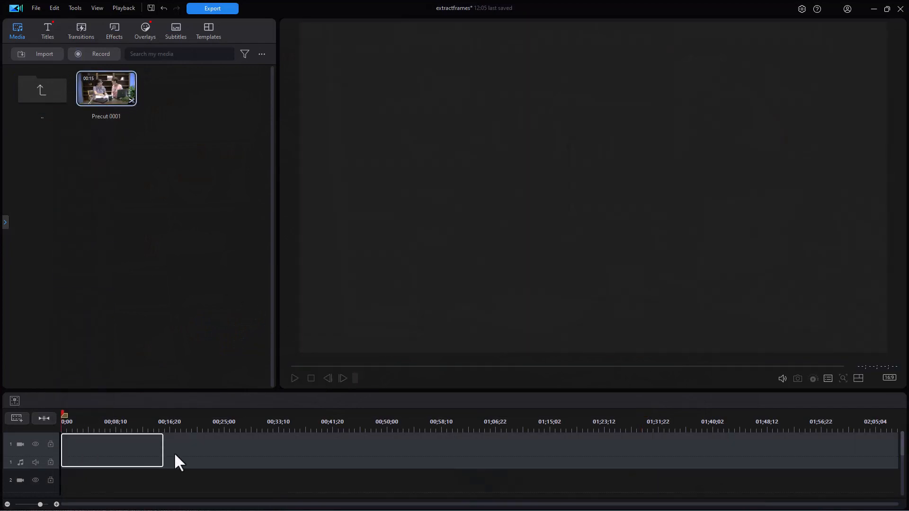
left_click_drag(175, 453, 246, 451)
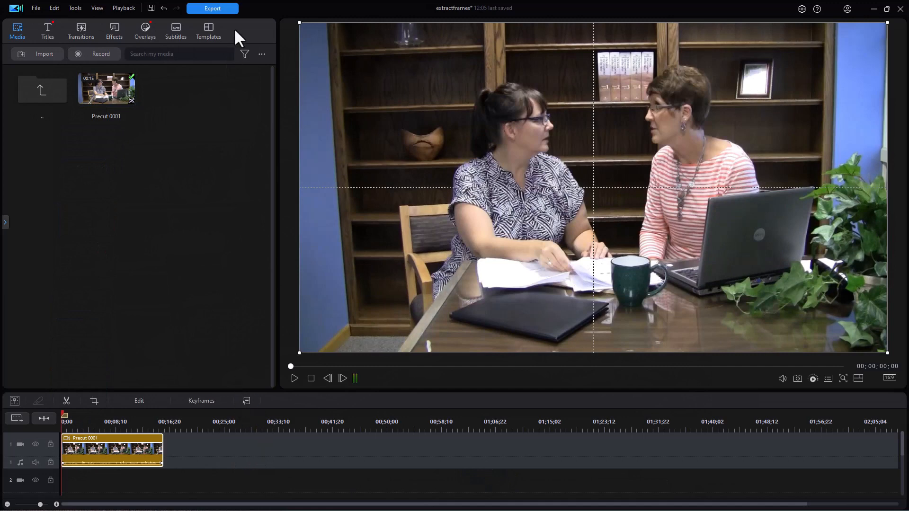
Configure the project export as an Image Sequence JPG at 1280 x 720 and 29.97 frames per second.
left_click(221, 7)
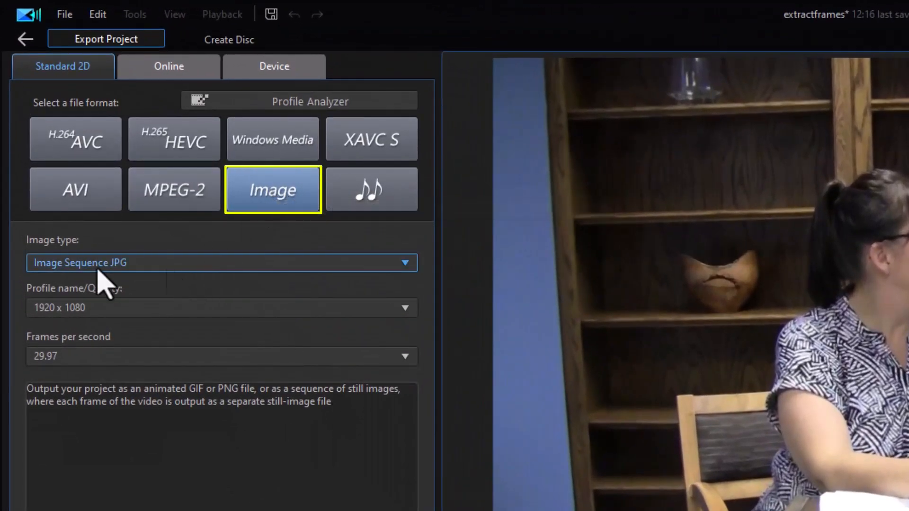
left_click(410, 271)
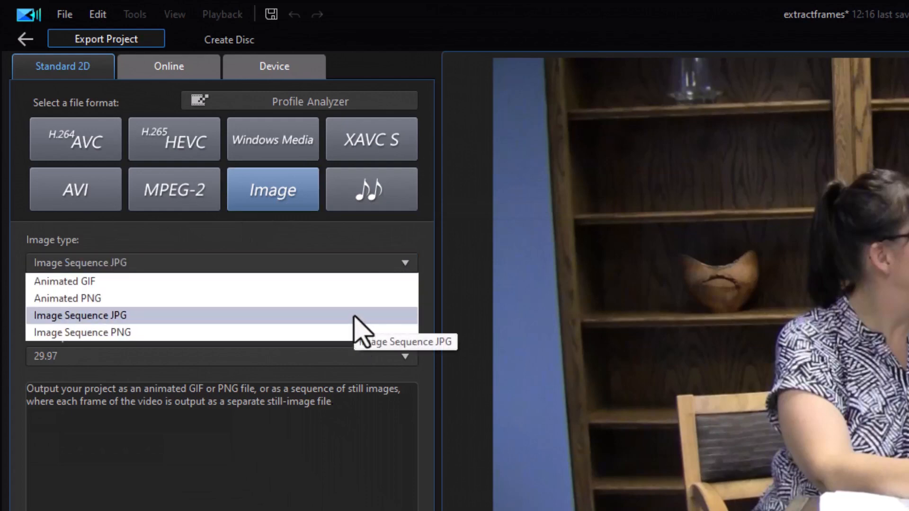
left_click(356, 316)
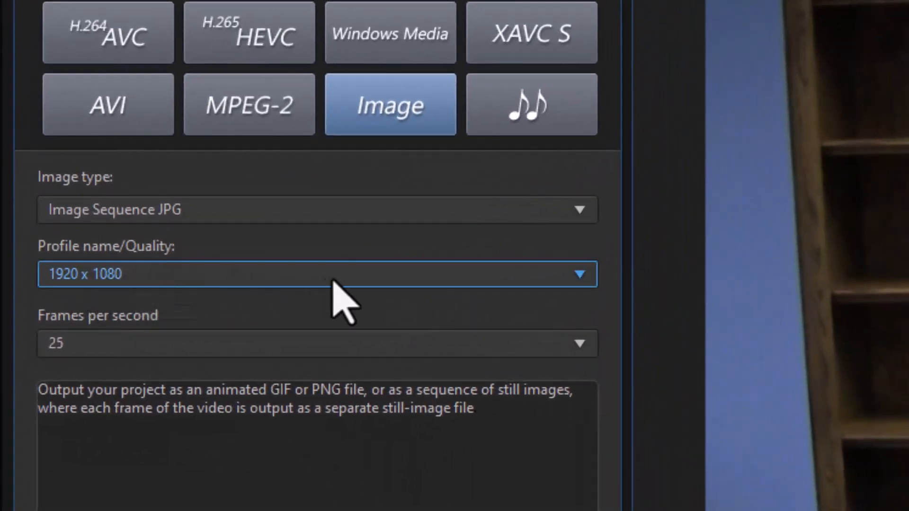
left_click(583, 276)
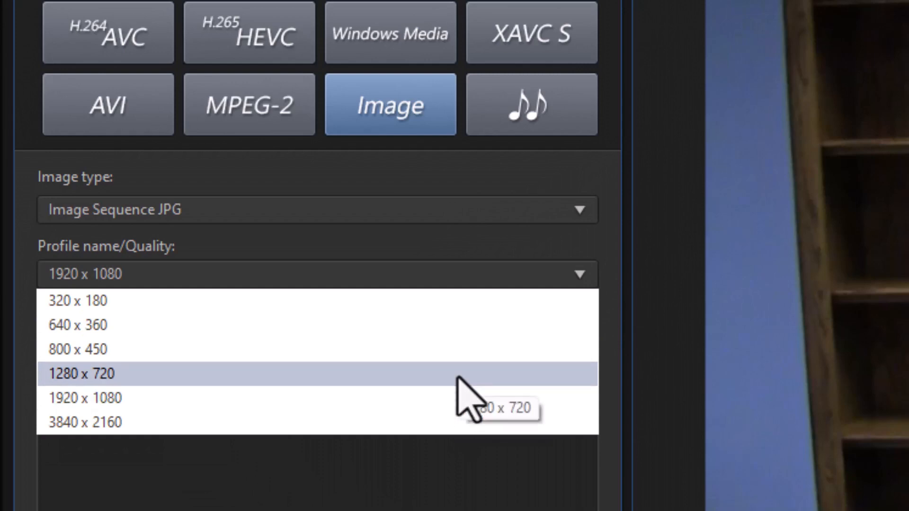
left_click(399, 374)
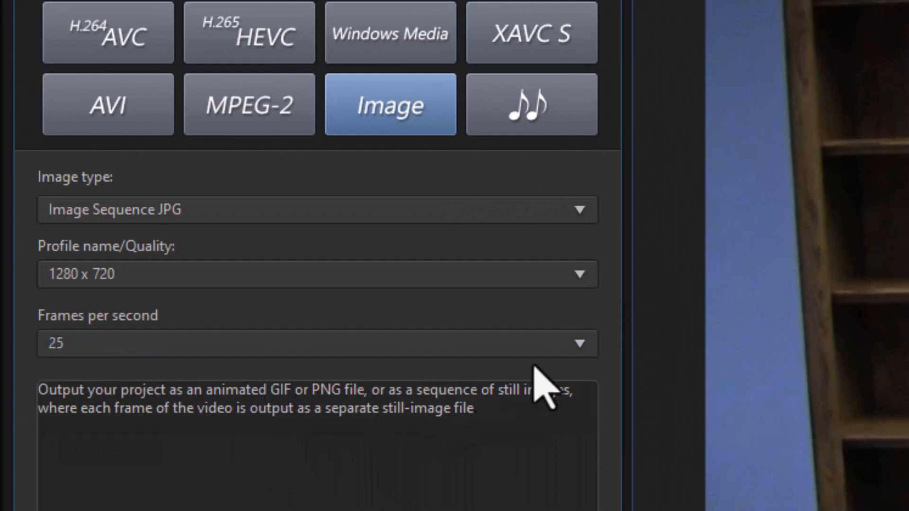
left_click(580, 344)
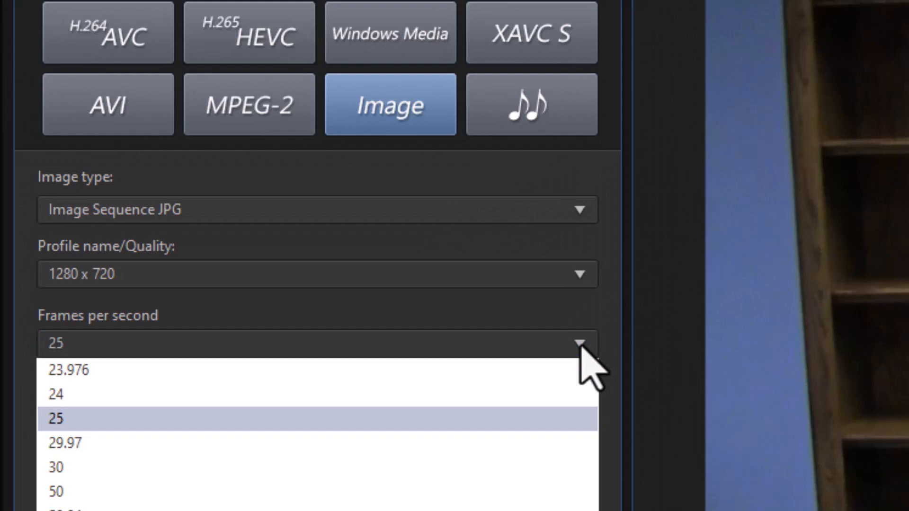
left_click(340, 452)
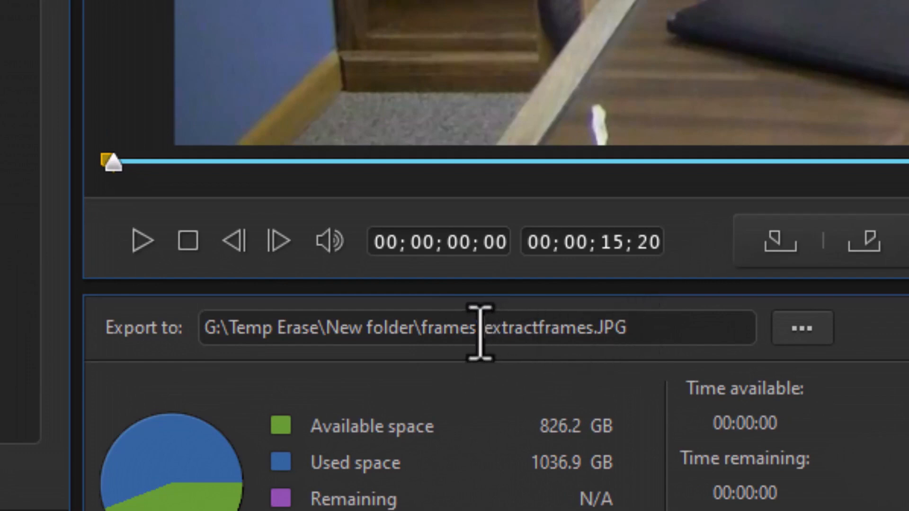
Export the image sequence to the frames folder as test2.JPG and return to the main media library in the editor.
left_click_drag(484, 331, 594, 334)
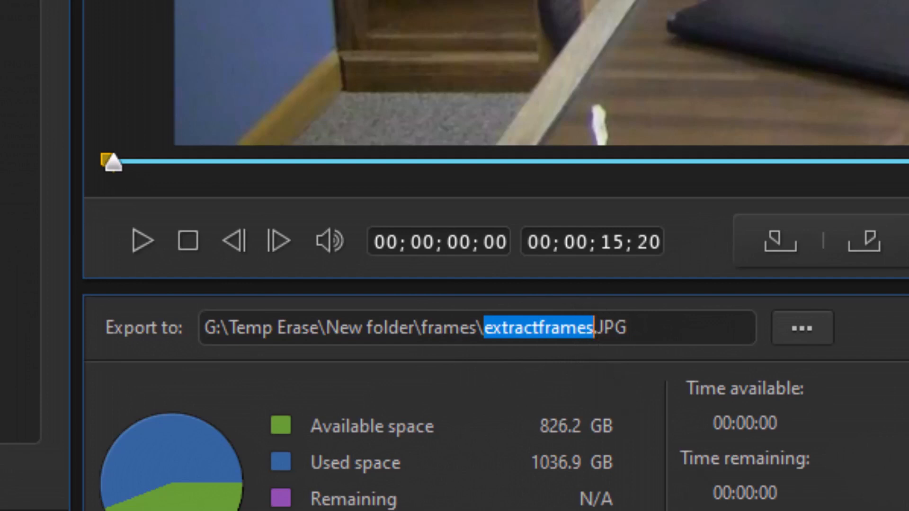
type("test")
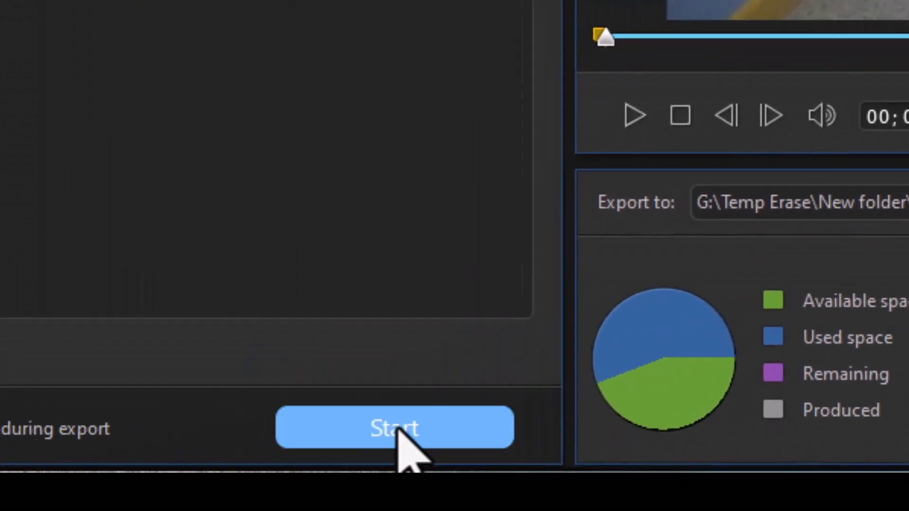
left_click(424, 433)
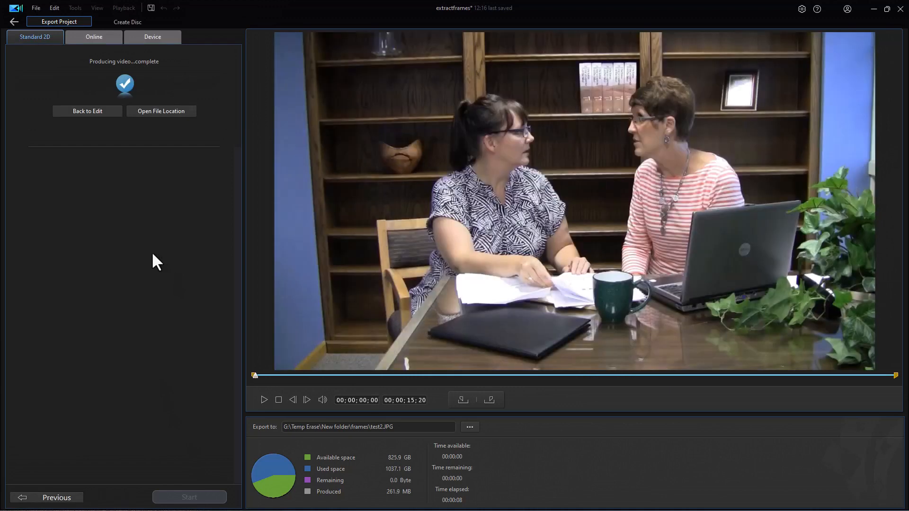
left_click(84, 112)
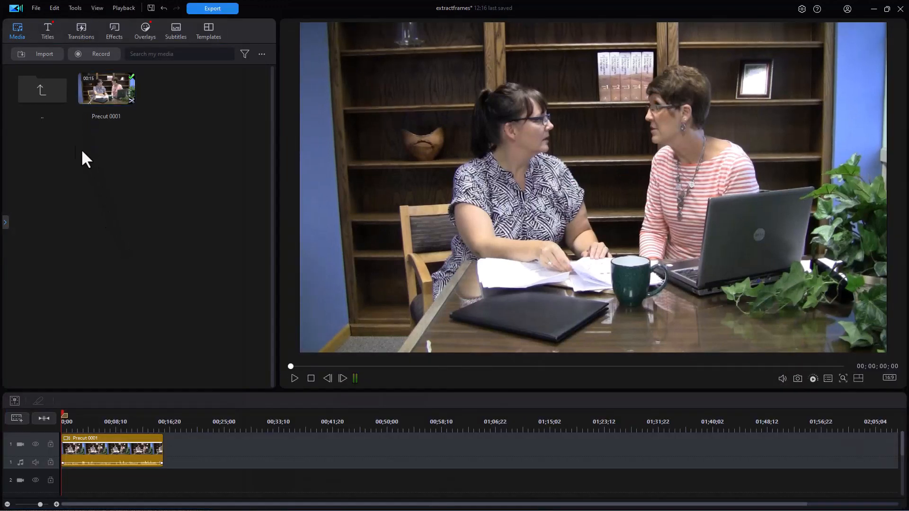
double_click(41, 94)
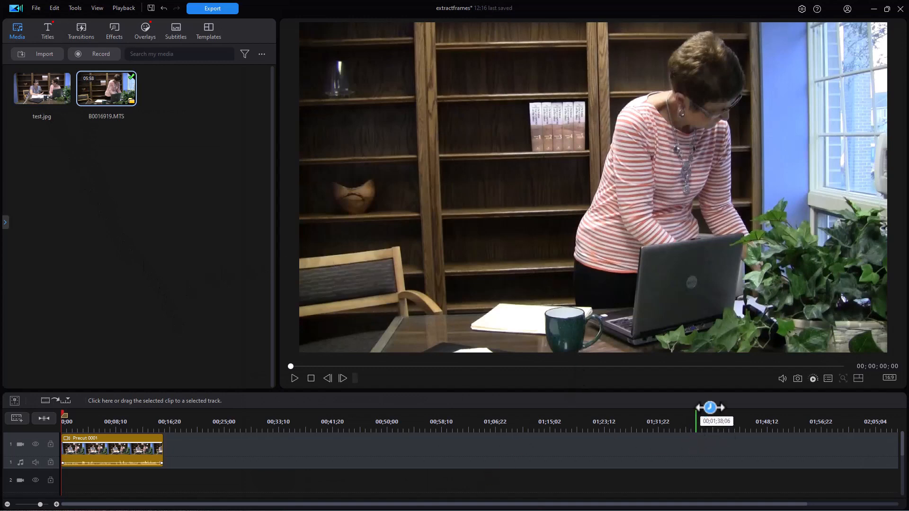
Switch to the frames folder in File Explorer, open test2_000.jpg and browse the exported frames up to test2_020.jpg.
key("alt+Tab")
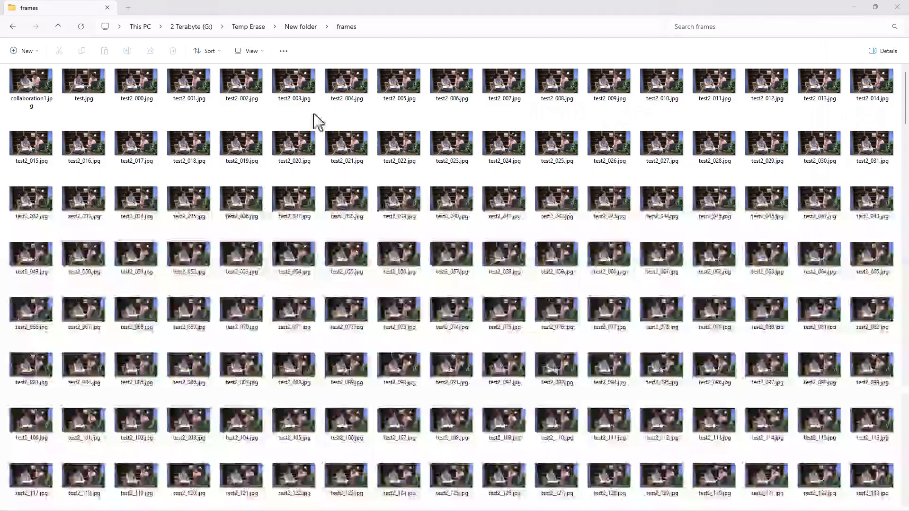
double_click(143, 89)
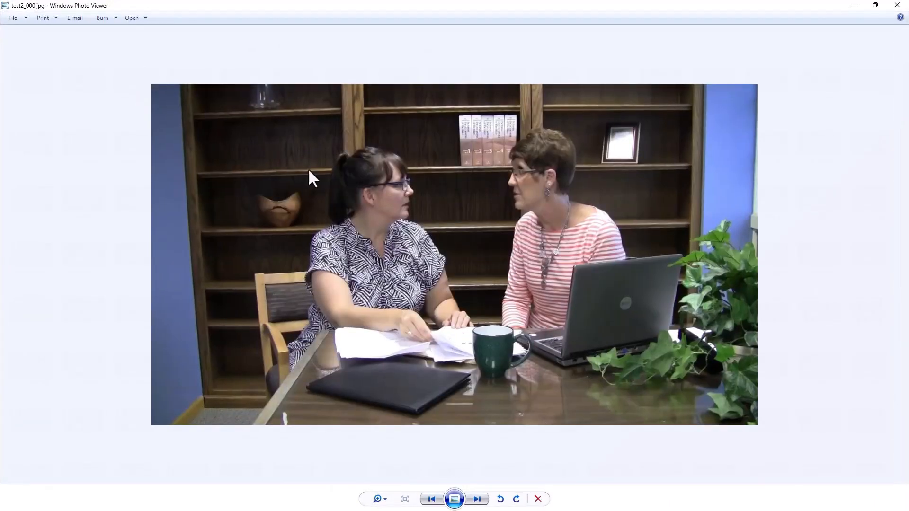
left_click(477, 503)
left_click(477, 502)
left_click(478, 503)
left_click(477, 503)
left_click(477, 502)
left_click(477, 502)
left_click(477, 502)
left_click(477, 503)
left_click(477, 503)
left_click(477, 503)
left_click(478, 503)
left_click(477, 503)
left_click(478, 503)
left_click(477, 503)
left_click(478, 503)
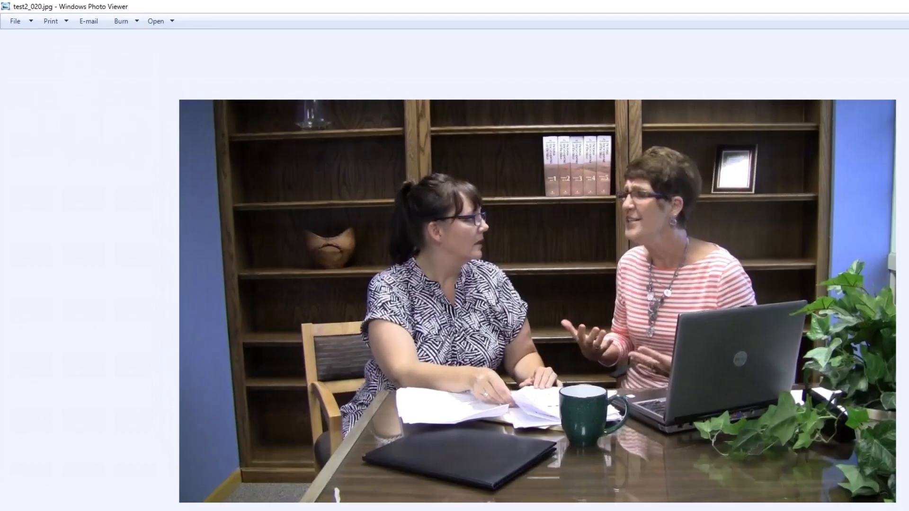
Continue stepping through the exported frames in the photo viewer up to test2_042.jpg.
left_click(476, 503)
left_click(476, 503)
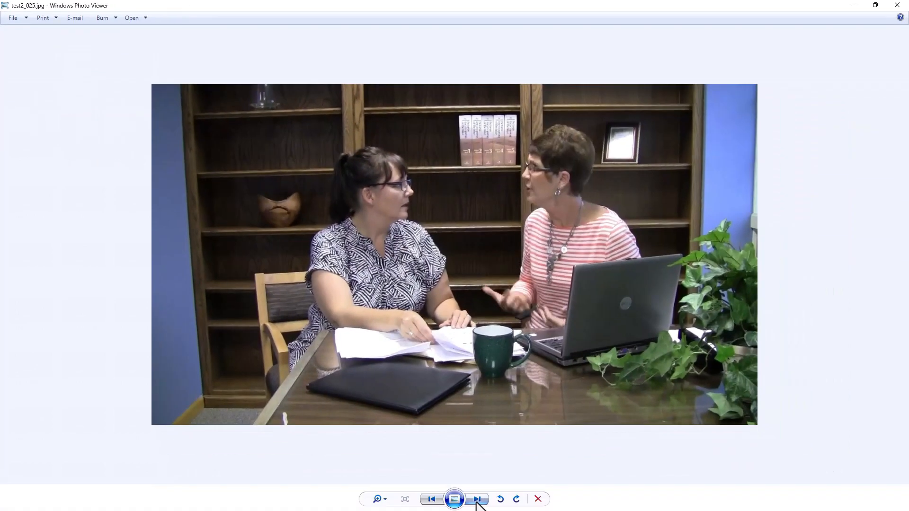
left_click(477, 503)
left_click(477, 503)
left_click(477, 503)
left_click(477, 503)
left_click(477, 503)
left_click(477, 502)
left_click(477, 503)
left_click(477, 503)
left_click(477, 502)
left_click(477, 503)
left_click(477, 502)
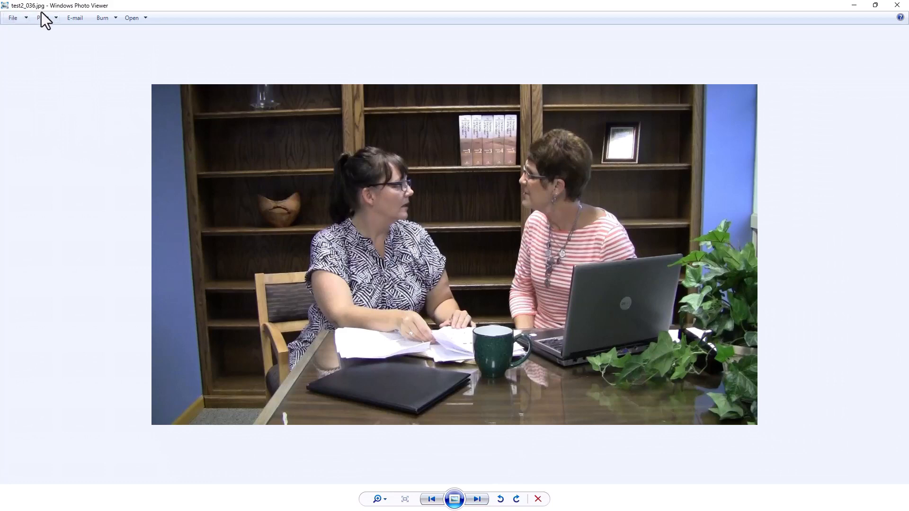
left_click(477, 499)
left_click(477, 499)
left_click(478, 499)
left_click(479, 499)
left_click(481, 497)
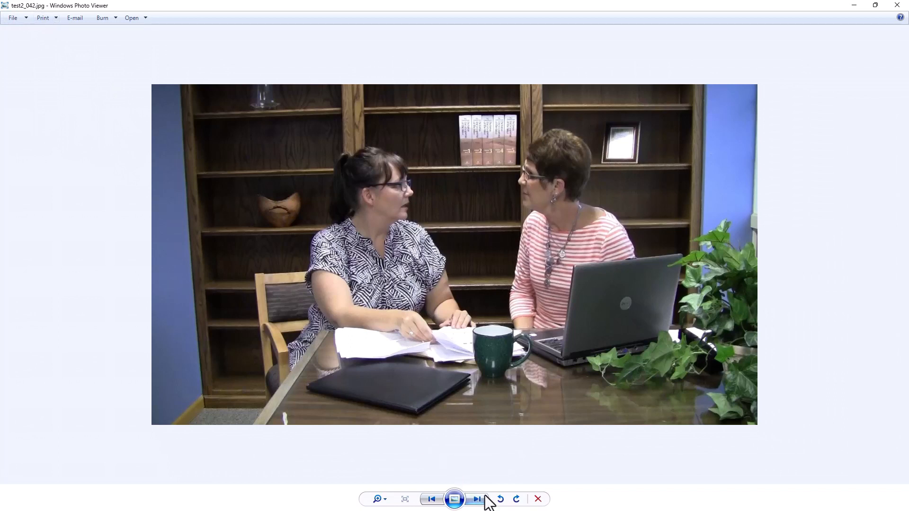
Close the photo viewer, switch back to PowerDirector and place B0016919.MTS on track 1 after the Precut 0001 clip, leaving a gap.
left_click(898, 7)
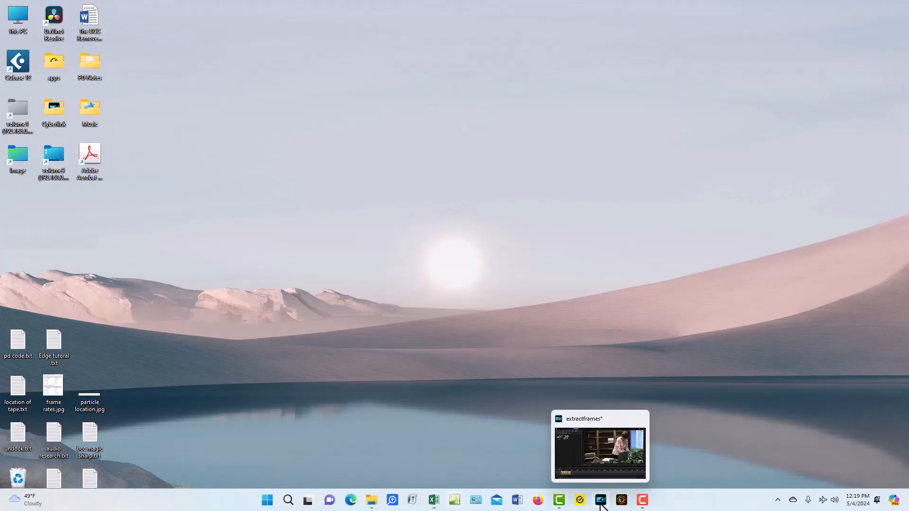
left_click(601, 501)
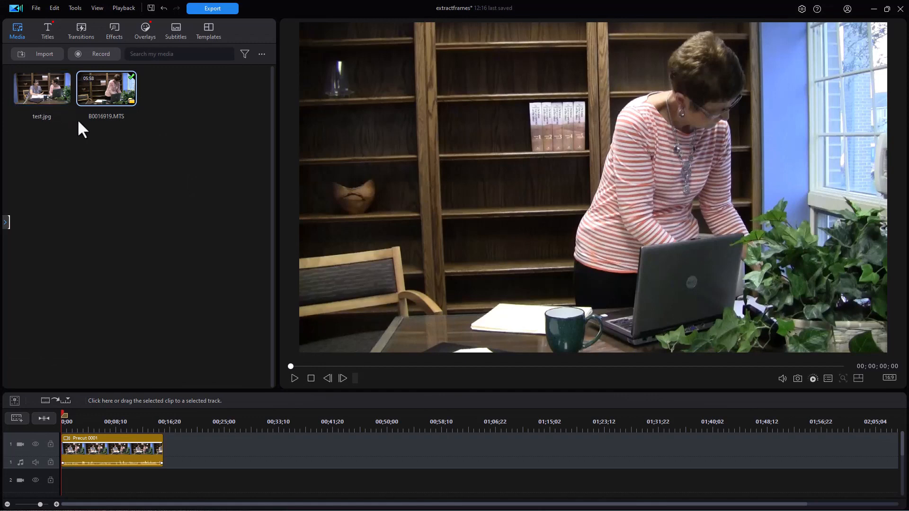
left_click(107, 89)
left_click_drag(107, 92, 201, 455)
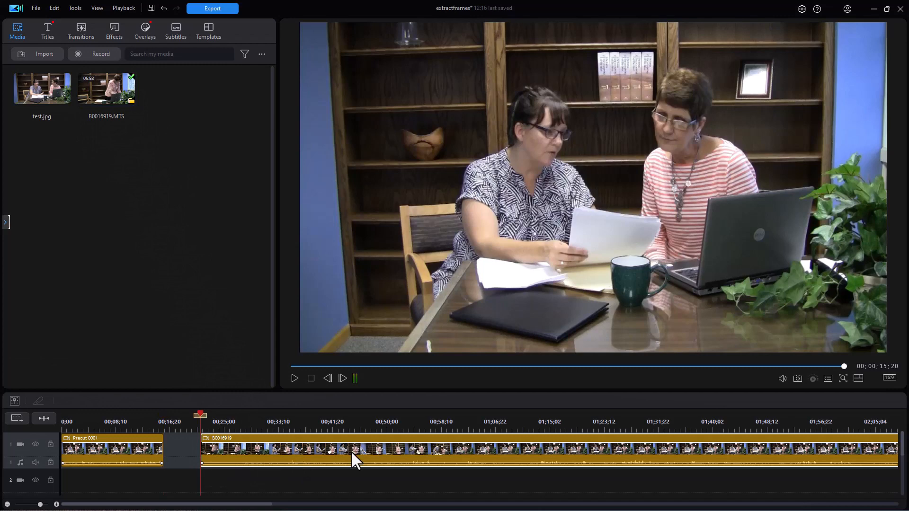
Mark a range about 00;00;04;12 long in the B0016919 clip, starting near 00;01;30;23, and open that range for export.
left_click(355, 459)
left_click_drag(201, 417, 649, 429)
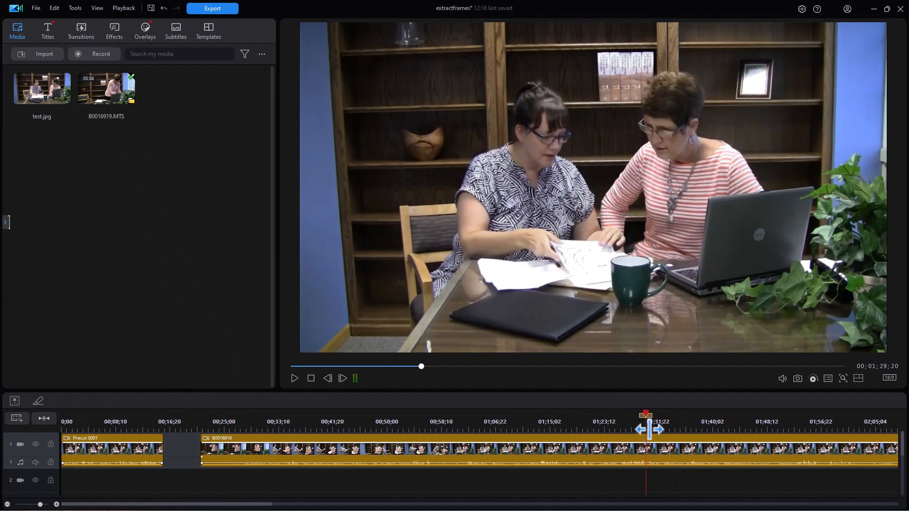
left_click(680, 439)
left_click_drag(506, 421, 710, 421)
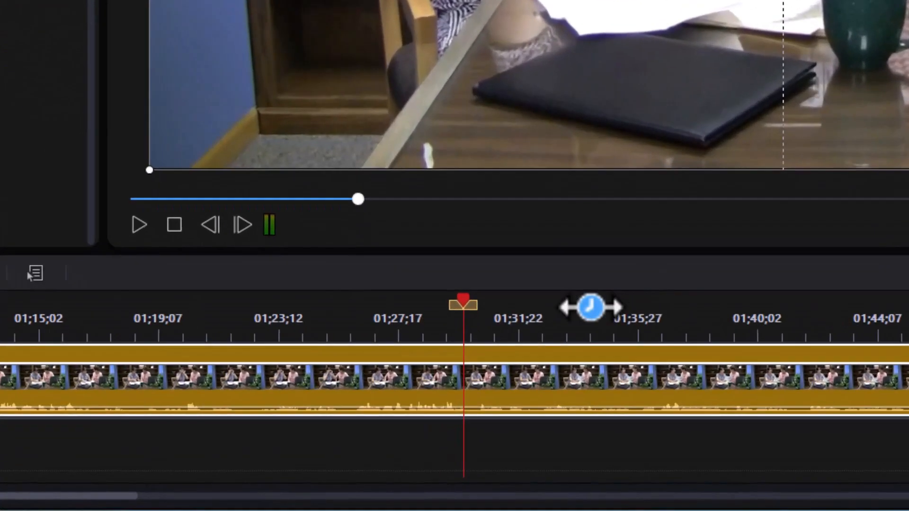
left_click_drag(475, 308, 632, 325)
left_click_drag(630, 329, 627, 333)
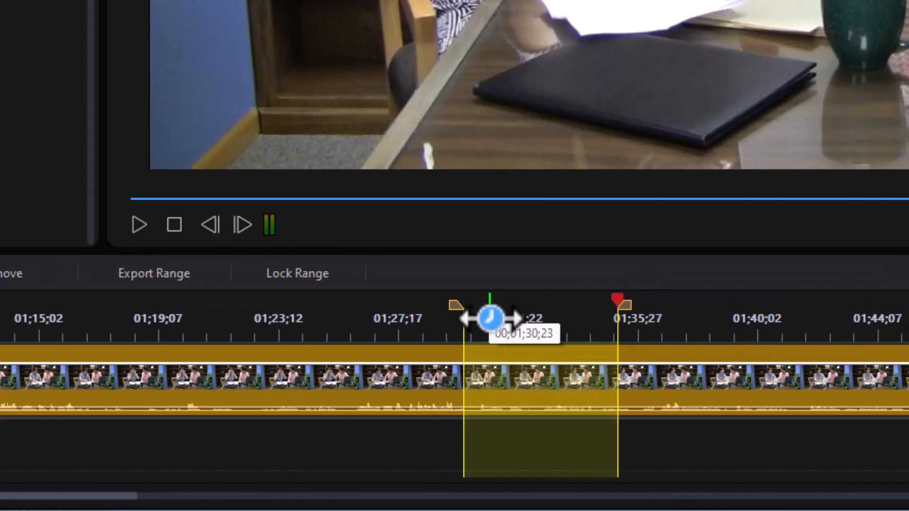
left_click_drag(469, 312, 491, 306)
left_click(162, 271)
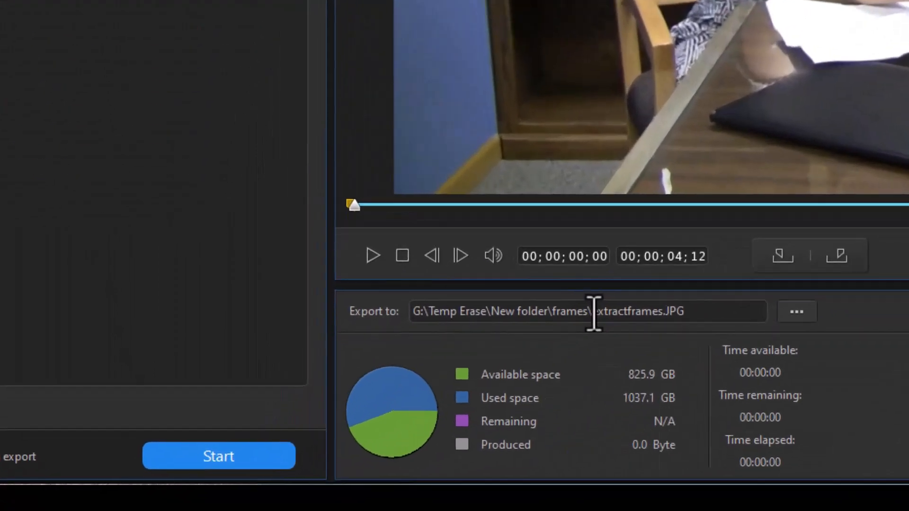
Rename the export file to abc.JPG in the frames folder and start producing the image sequence.
left_click_drag(409, 410, 443, 409)
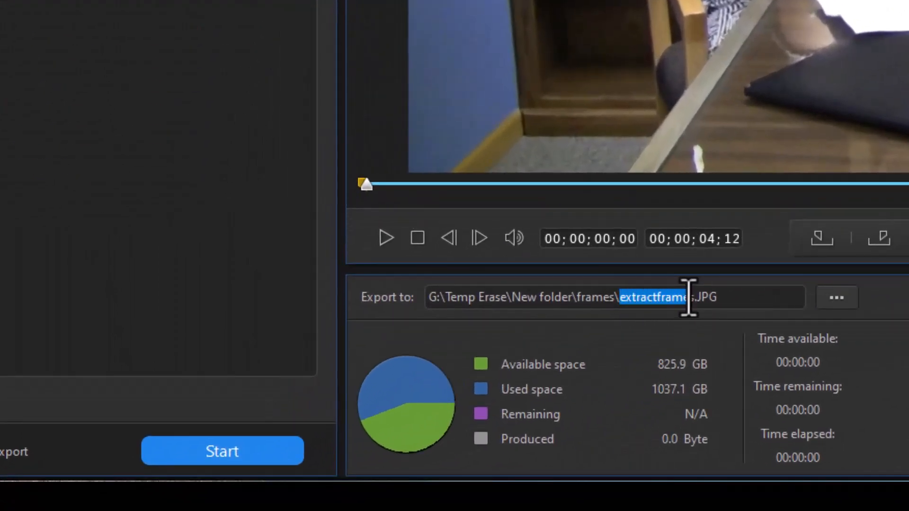
left_click_drag(689, 297, 694, 300)
key("BackSpace")
type("ab")
type("e.")
key("BackSpace")
key("BackSpace")
type("c.")
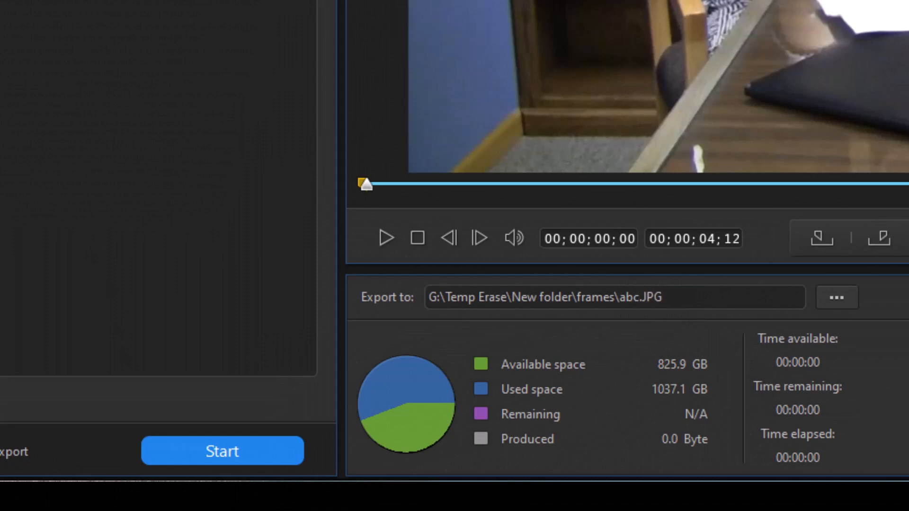
left_click(223, 454)
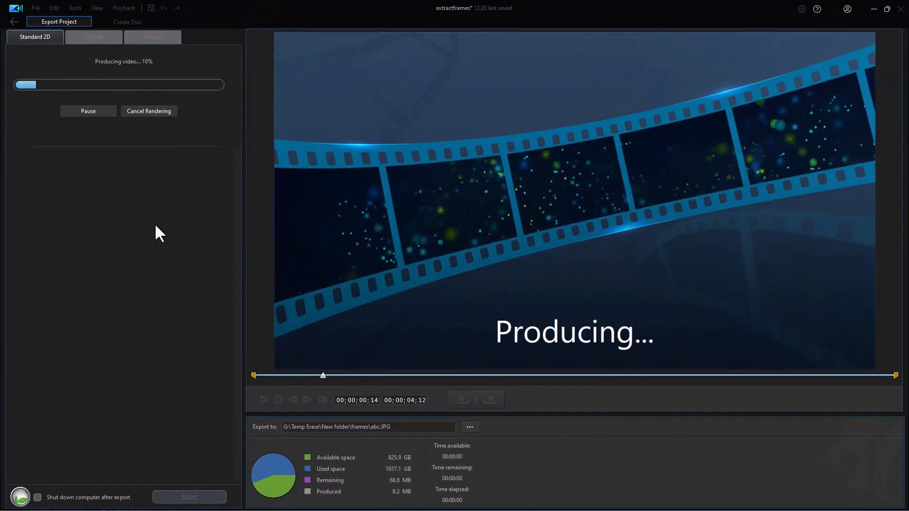